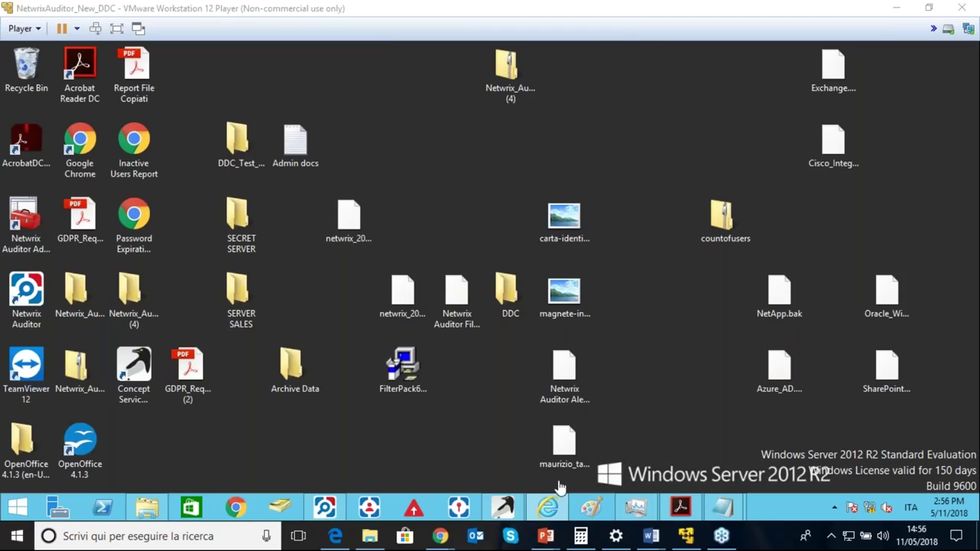
Switch to Internet Explorer with the Data Discovery and Classification console and view its Dashboard.
mouse_move(559, 508)
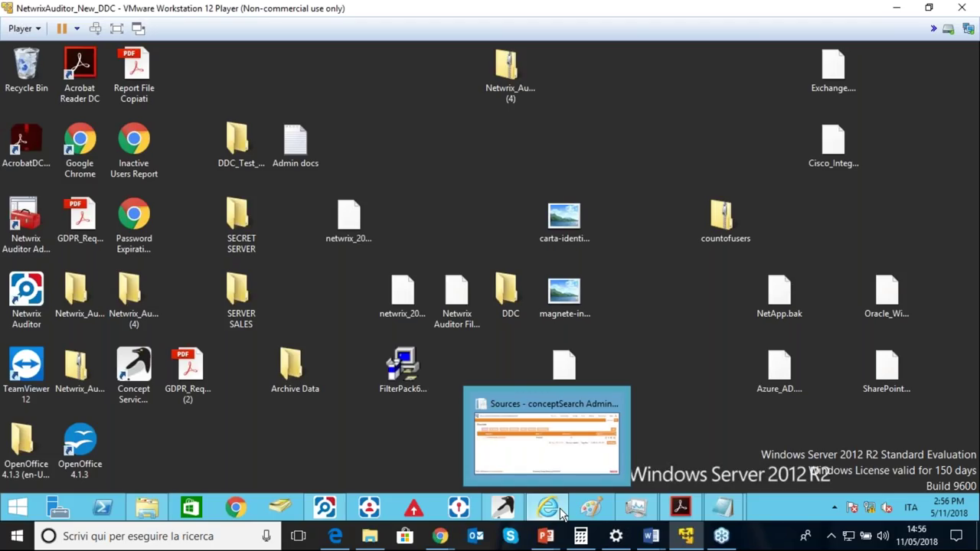
click(562, 513)
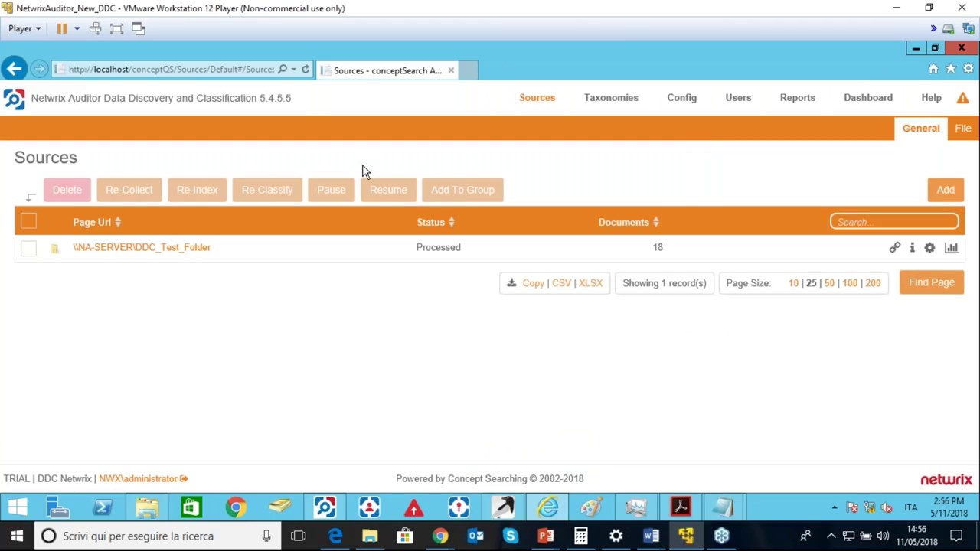
click(867, 98)
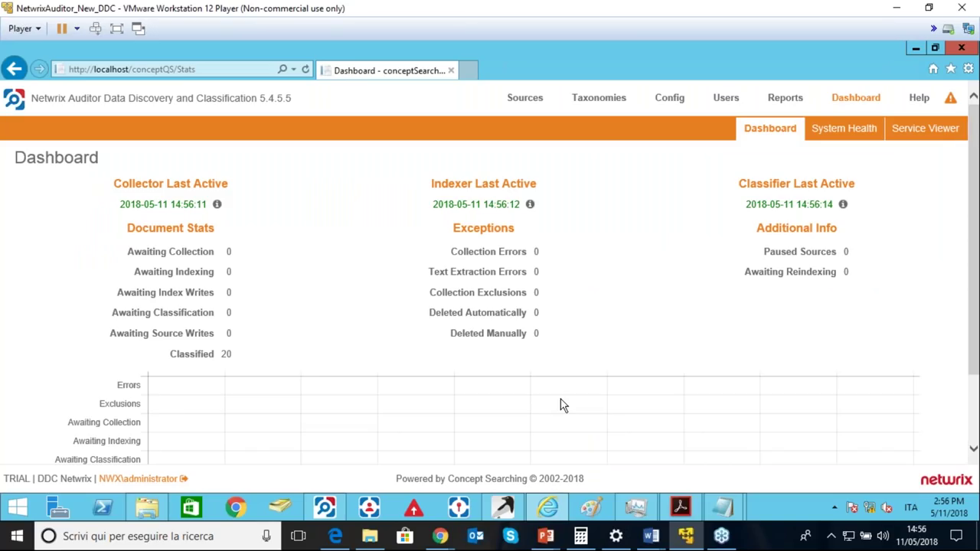
Switch to Netwrix Auditor and list the predefined File Servers Activity reports.
click(325, 507)
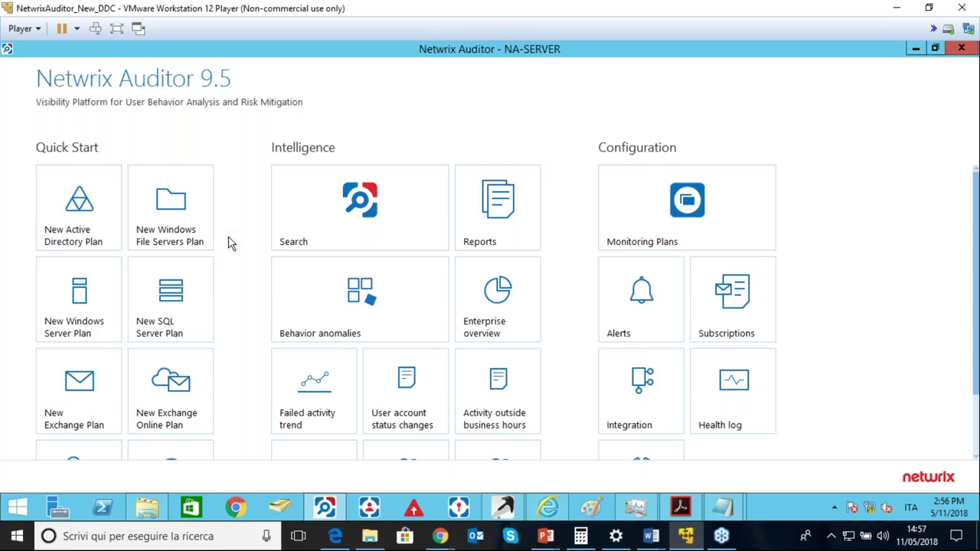
click(496, 228)
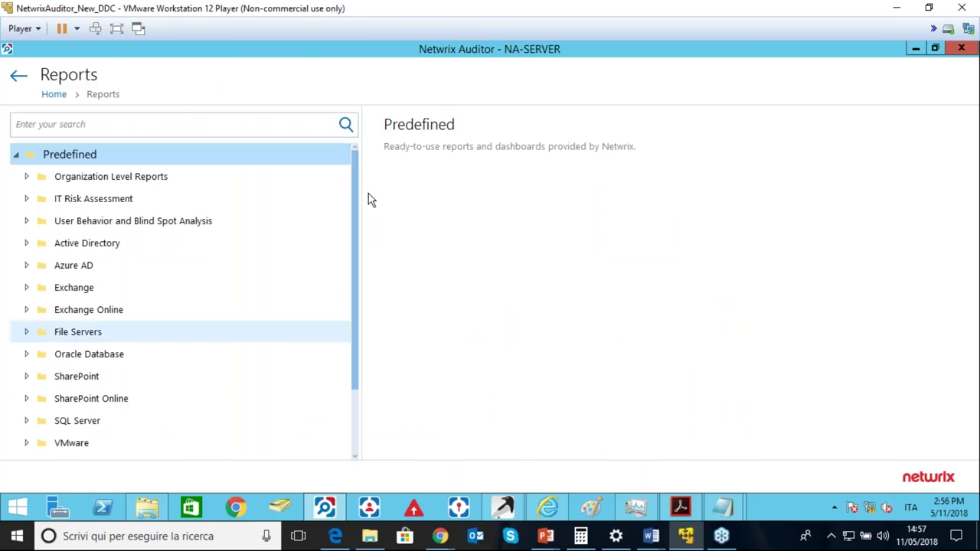
drag(357, 297, 359, 322)
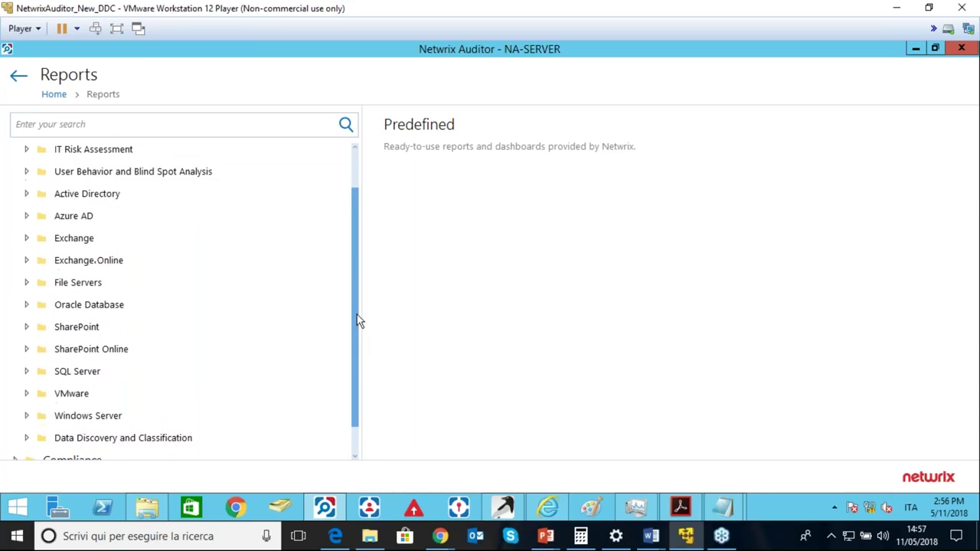
click(24, 287)
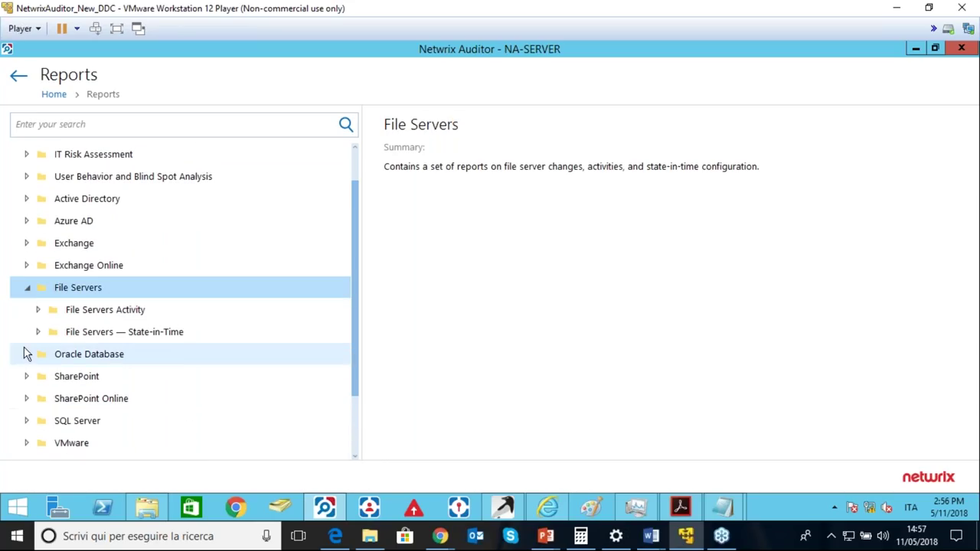
click(39, 310)
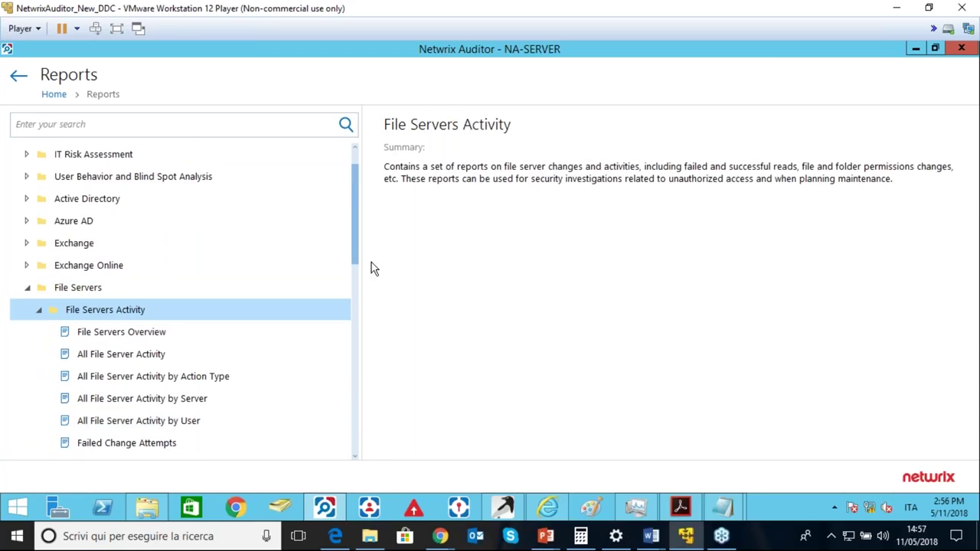
drag(354, 258, 301, 332)
Browse the descriptions of the file server activity reports and view the Files Copied report.
click(212, 208)
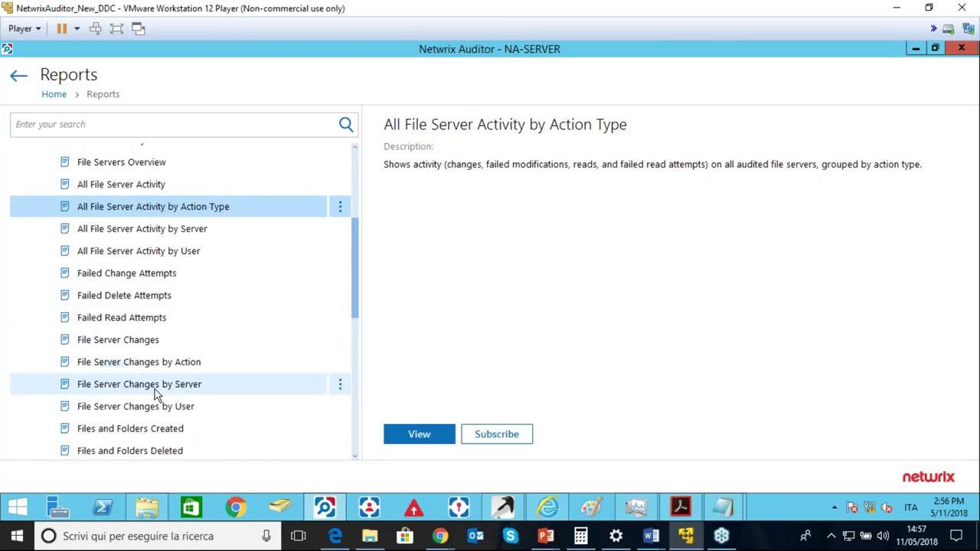
click(160, 390)
drag(353, 289, 334, 334)
click(181, 269)
click(182, 293)
click(177, 314)
click(170, 340)
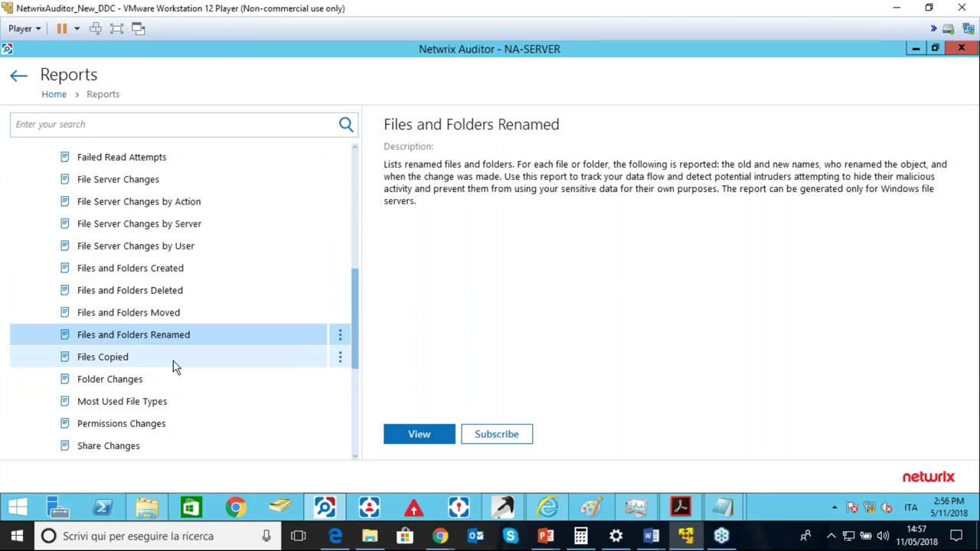
click(138, 357)
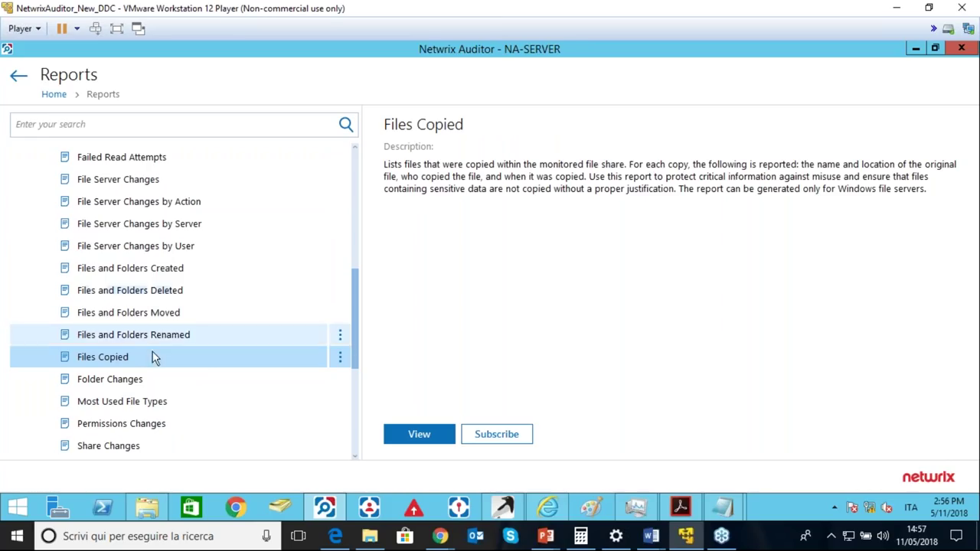
click(431, 435)
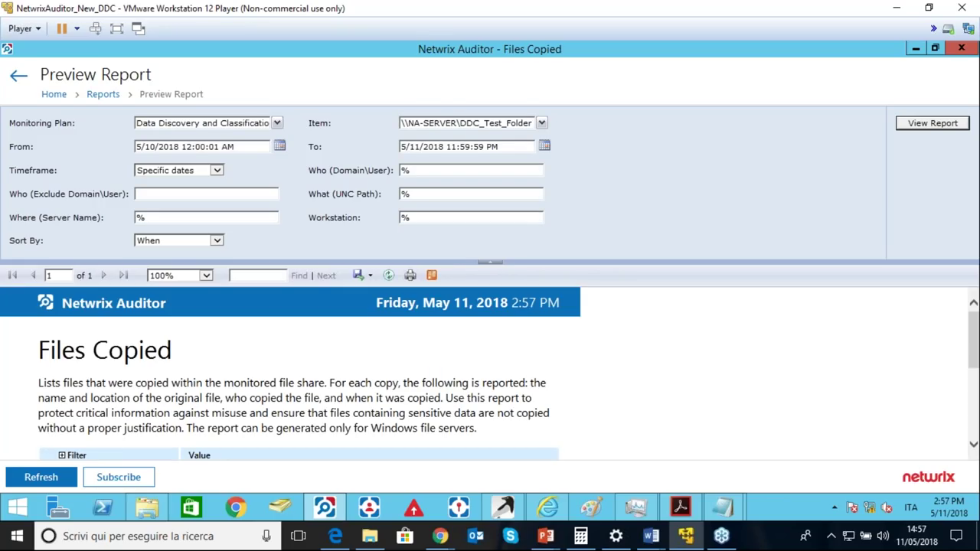
Set the start date of the Files Copied report to 5/1/2017.
click(280, 148)
click(146, 162)
click(146, 162)
click(147, 162)
click(146, 163)
click(143, 160)
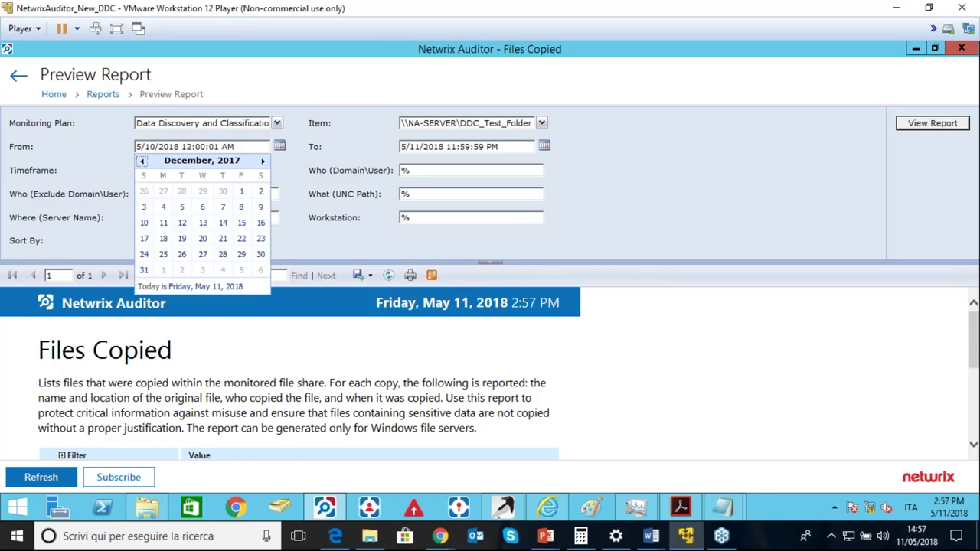
click(142, 161)
click(143, 161)
click(143, 161)
click(143, 161)
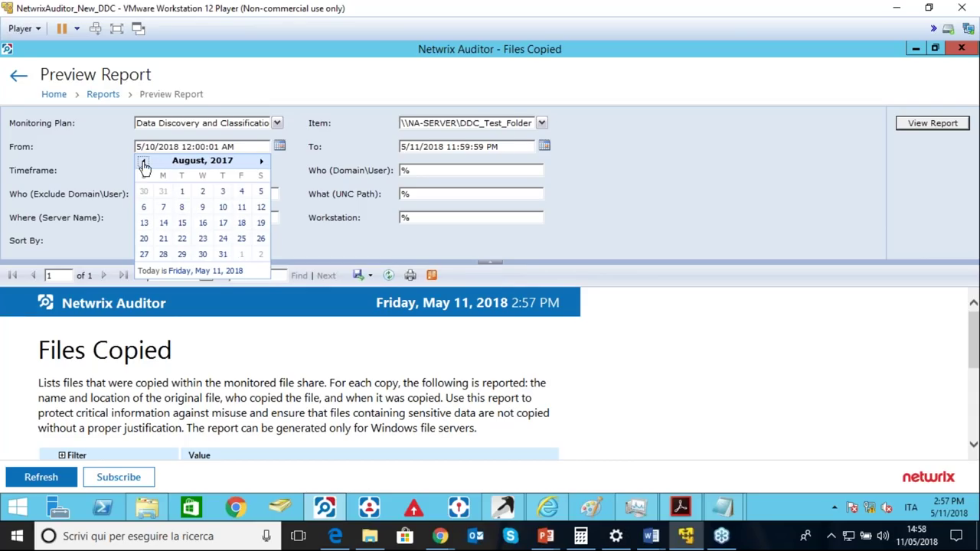
click(142, 161)
click(142, 160)
click(144, 160)
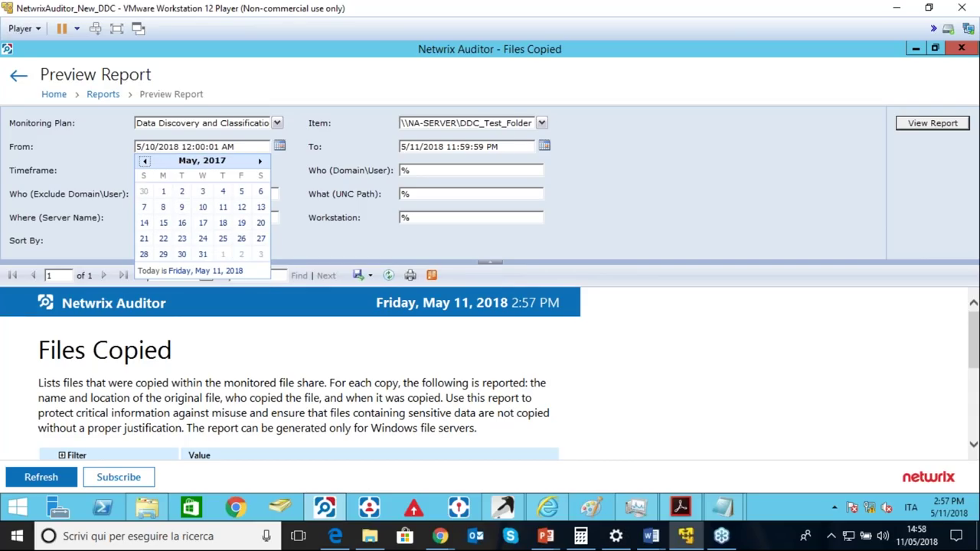
click(163, 191)
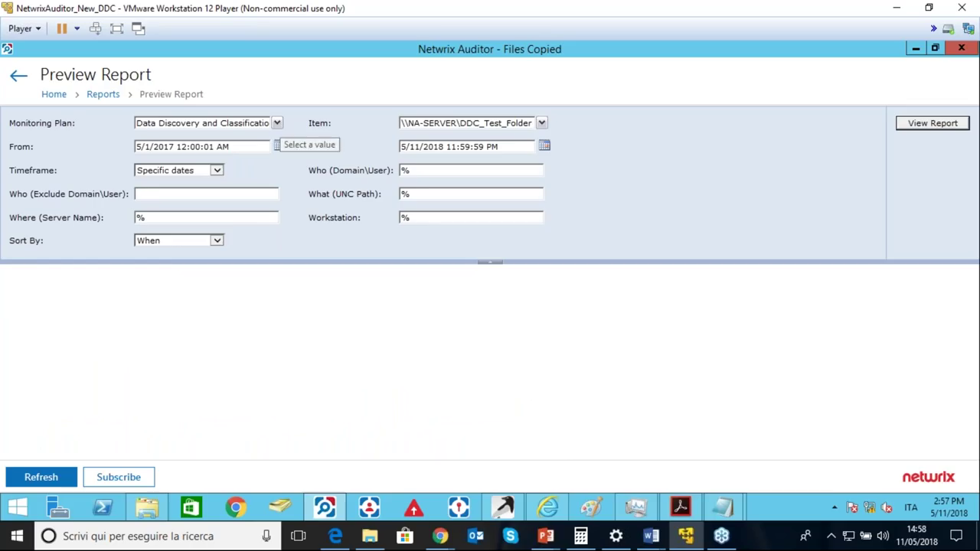
Generate the Files Copied report for the new period and collapse its filter parameters.
click(277, 124)
click(277, 124)
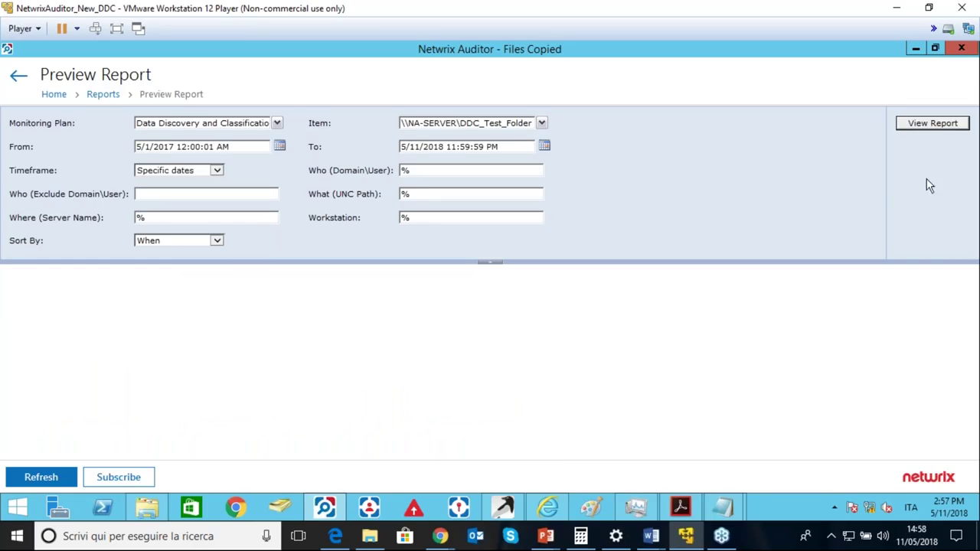
click(922, 125)
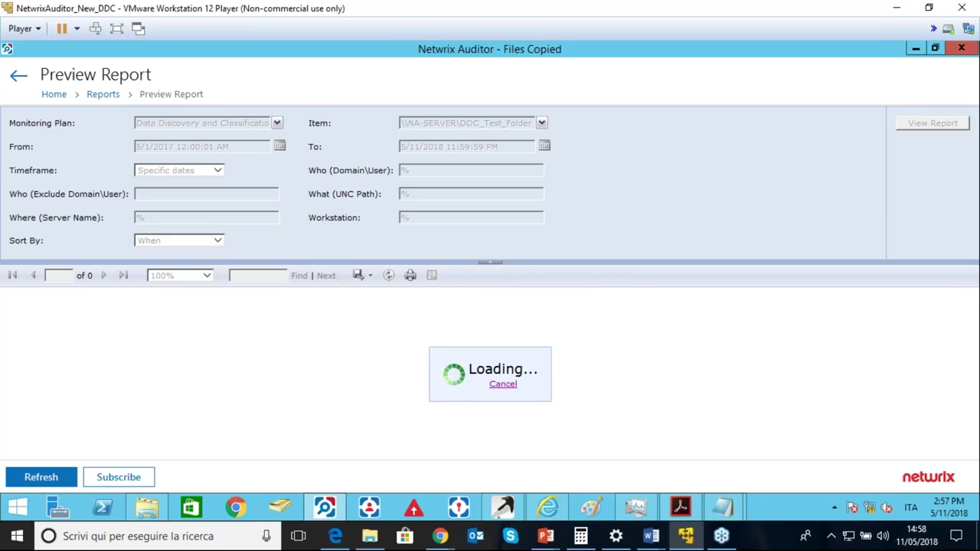
click(493, 263)
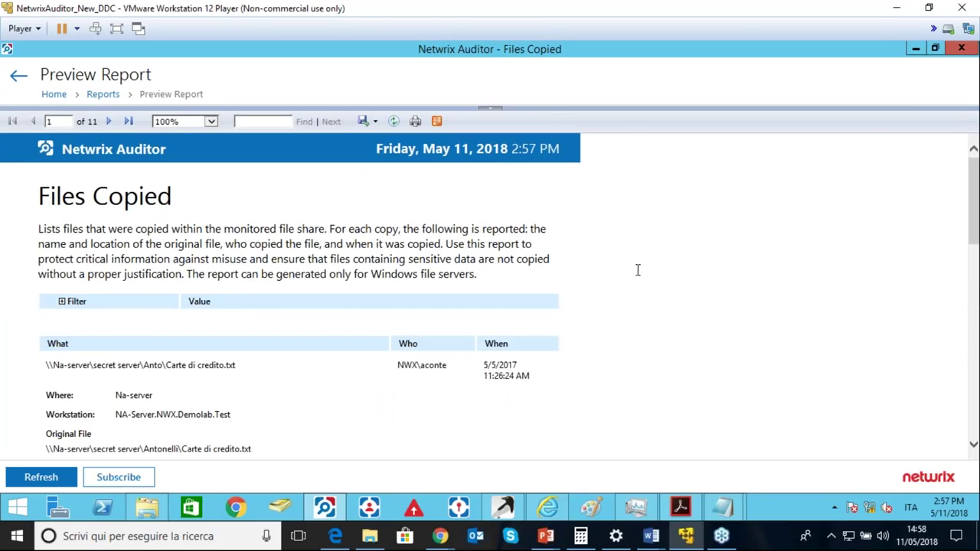
Examine the first copied file entry in the report: its user, time, path, server, workstation and original file.
scroll(639, 270, down, 3)
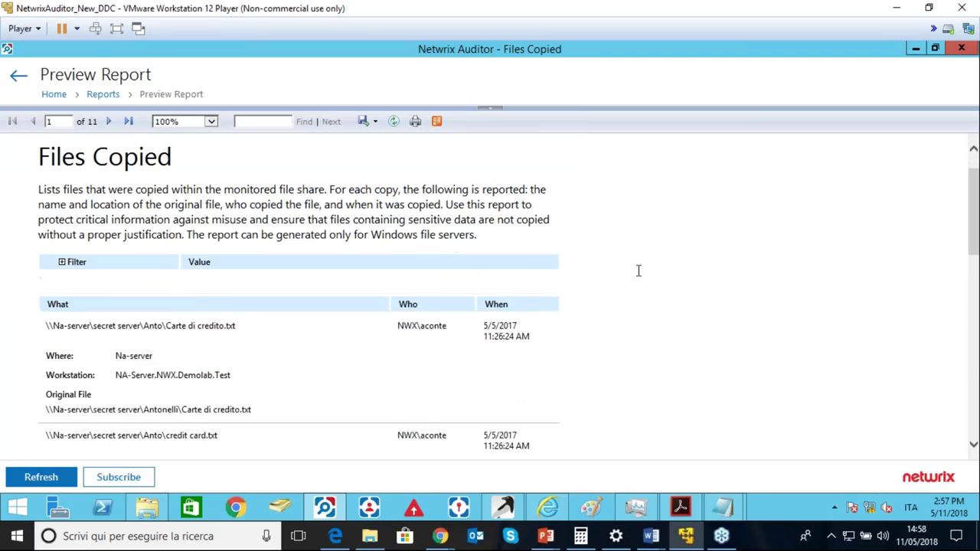
scroll(658, 258, up, 3)
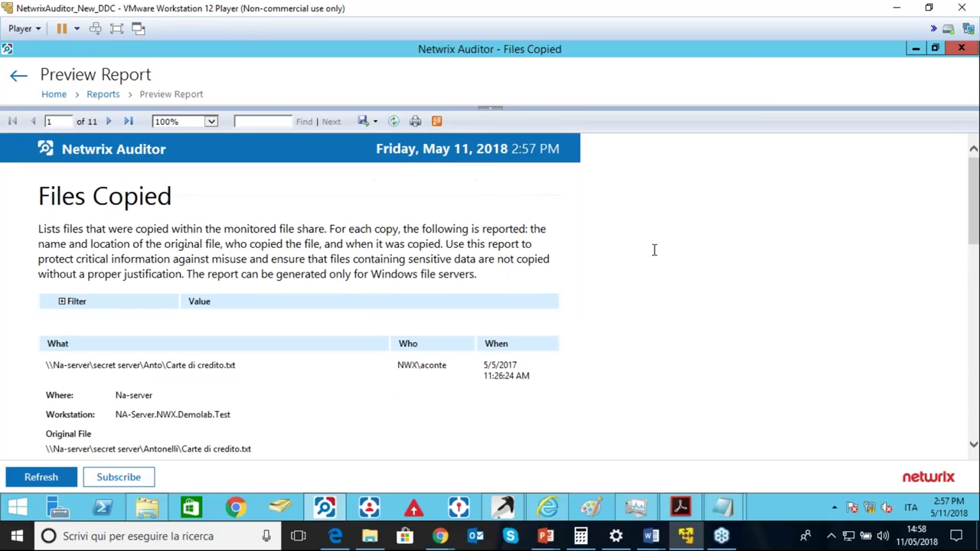
drag(170, 199, 36, 201)
scroll(592, 267, down, 3)
drag(452, 270, 400, 266)
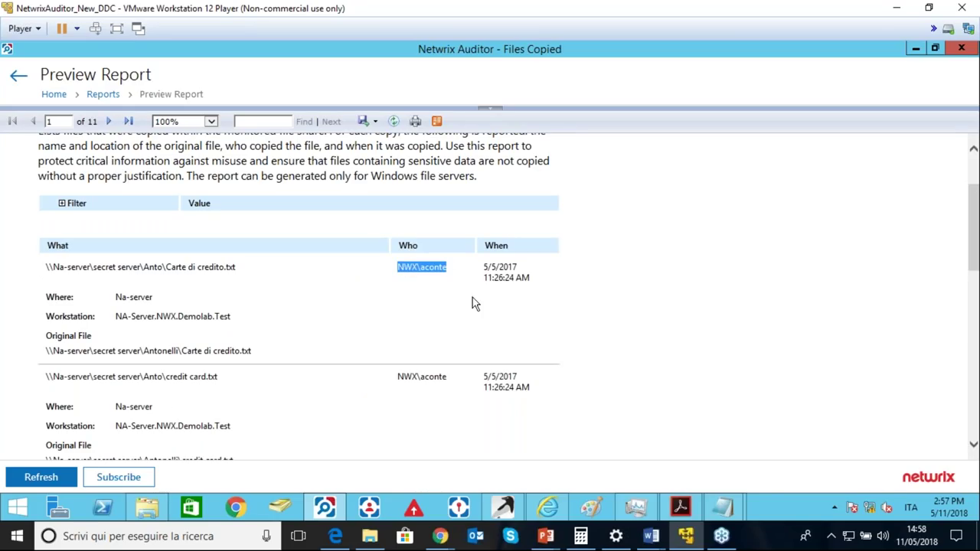
drag(485, 270, 517, 267)
drag(257, 280, 52, 268)
click(163, 266)
drag(141, 268, 47, 268)
drag(154, 297, 102, 299)
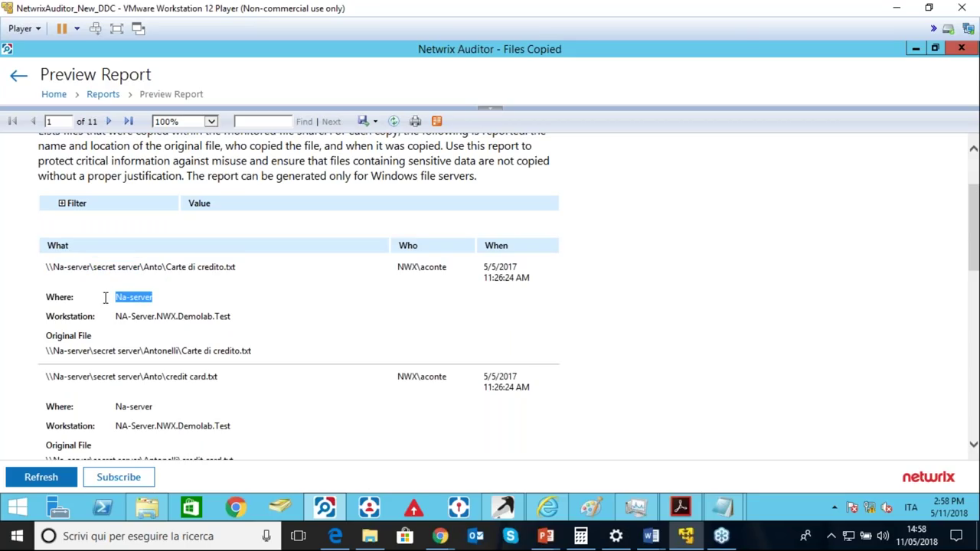
drag(233, 317, 118, 327)
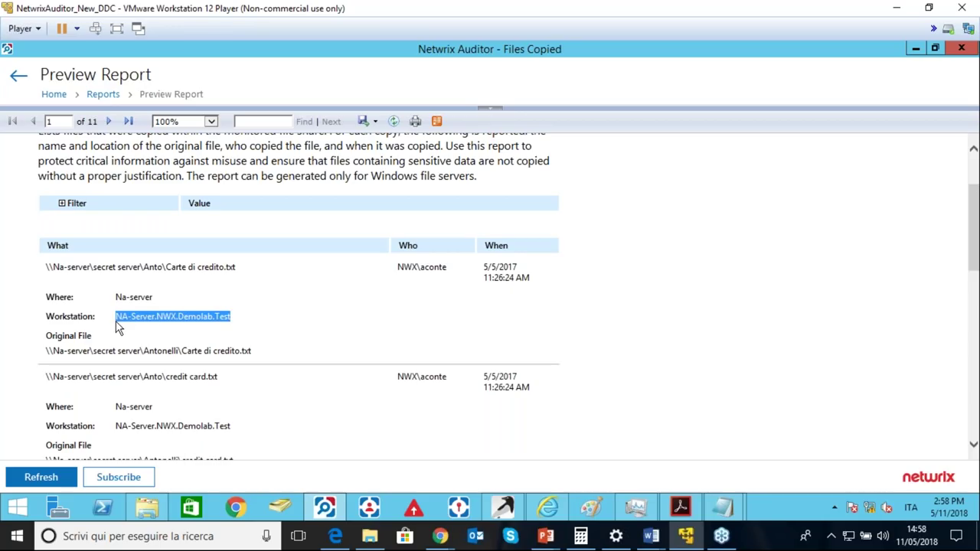
drag(265, 353, 48, 354)
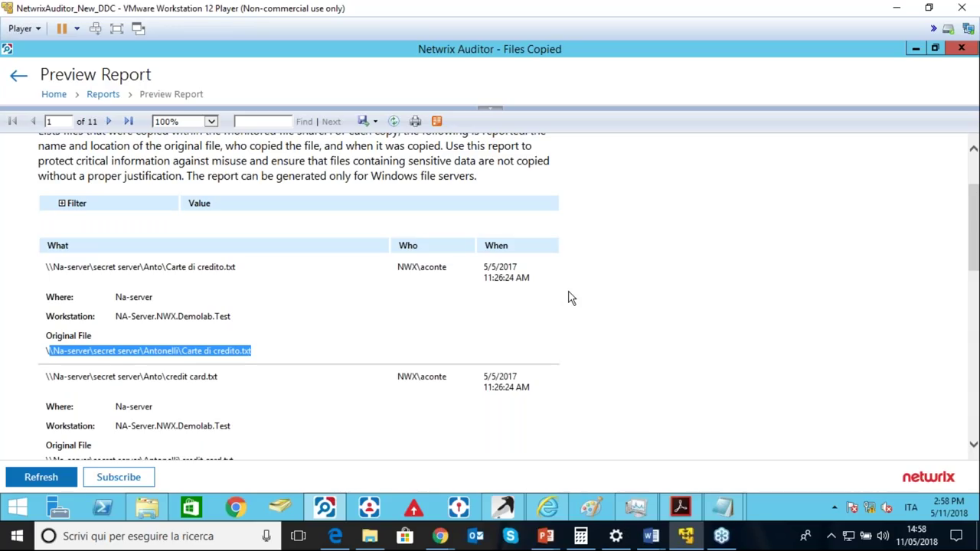
Return to the report list and browse the GDPR Compliance reports among the compliance standards.
click(490, 110)
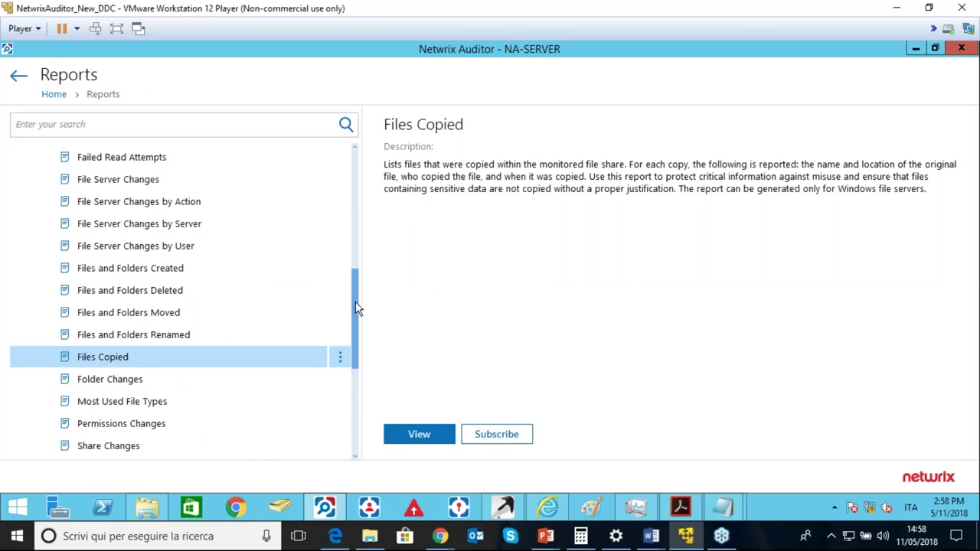
drag(351, 319, 204, 455)
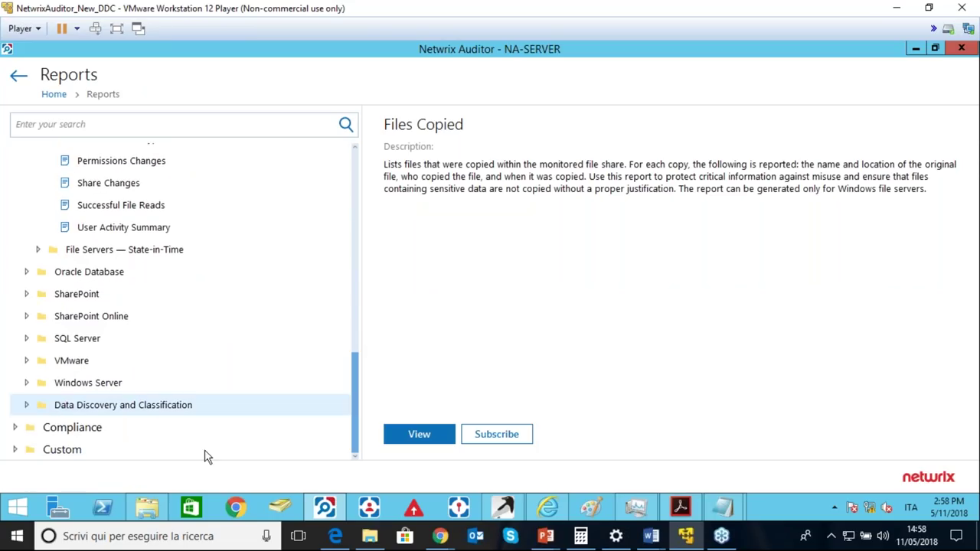
click(22, 427)
drag(354, 357, 354, 426)
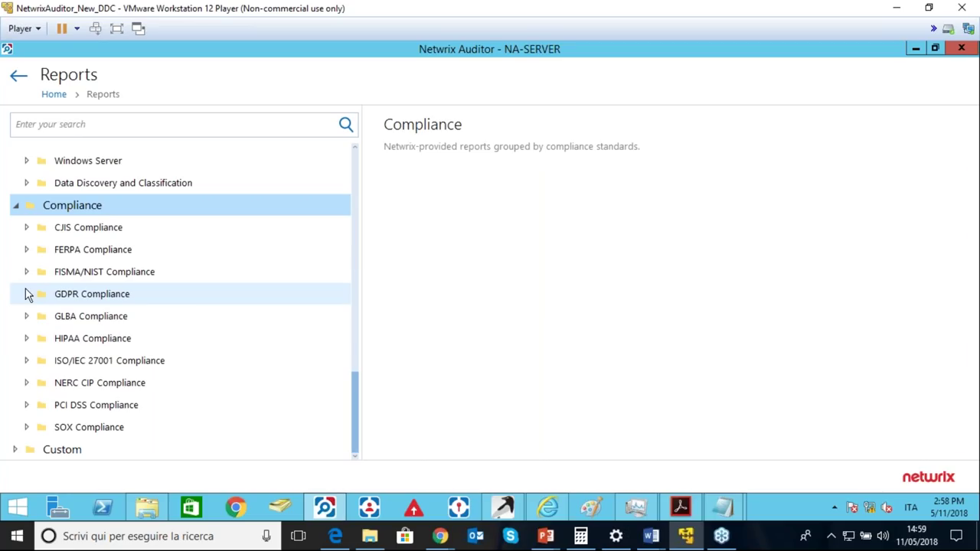
click(92, 294)
mouse_move(354, 260)
mouse_down()
mouse_move(355, 417)
mouse_move(364, 260)
mouse_up()
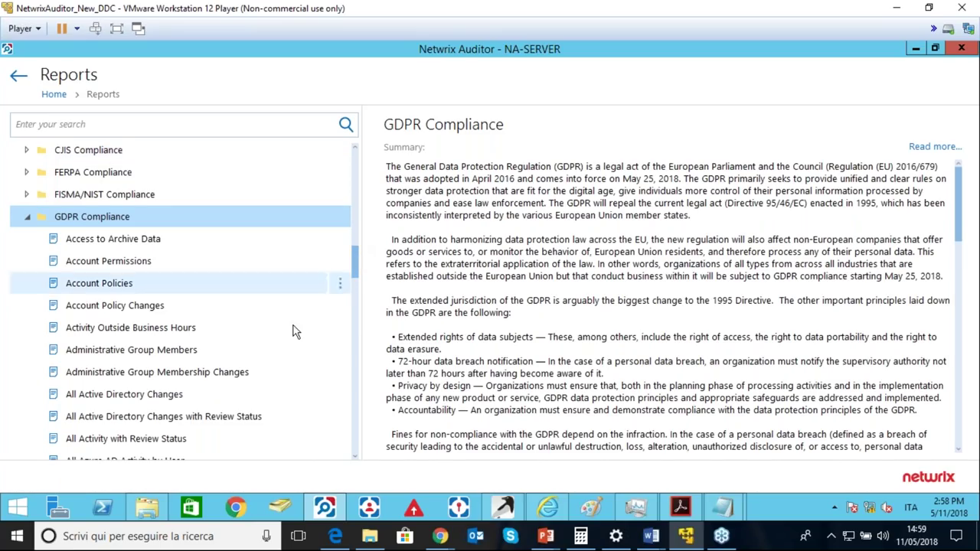
Look at the audit data Search page with its advanced filter mode, and return to the home page.
click(51, 95)
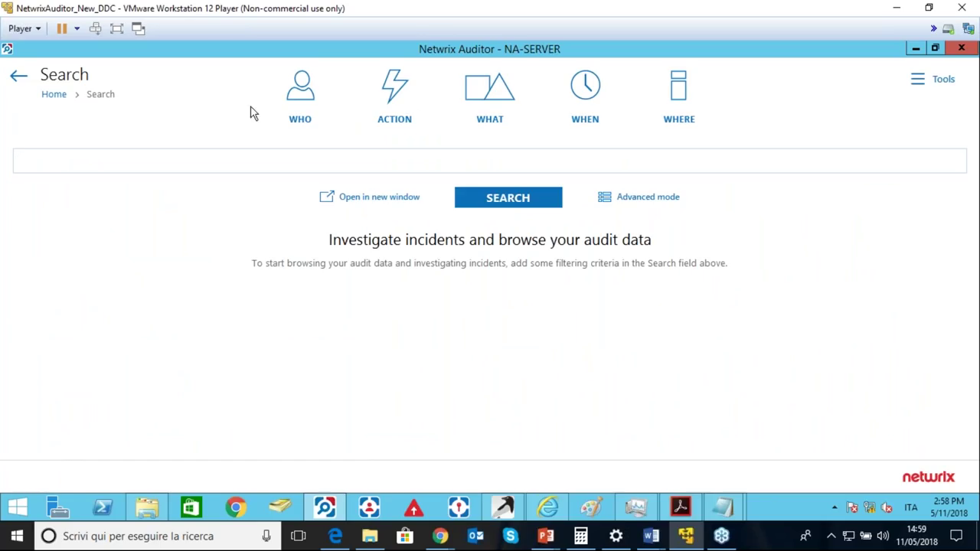
click(647, 199)
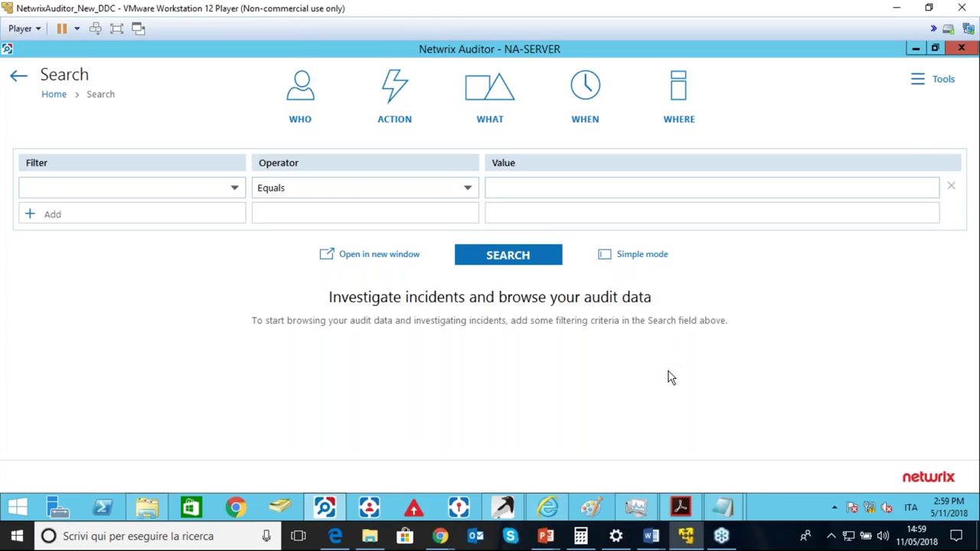
click(58, 97)
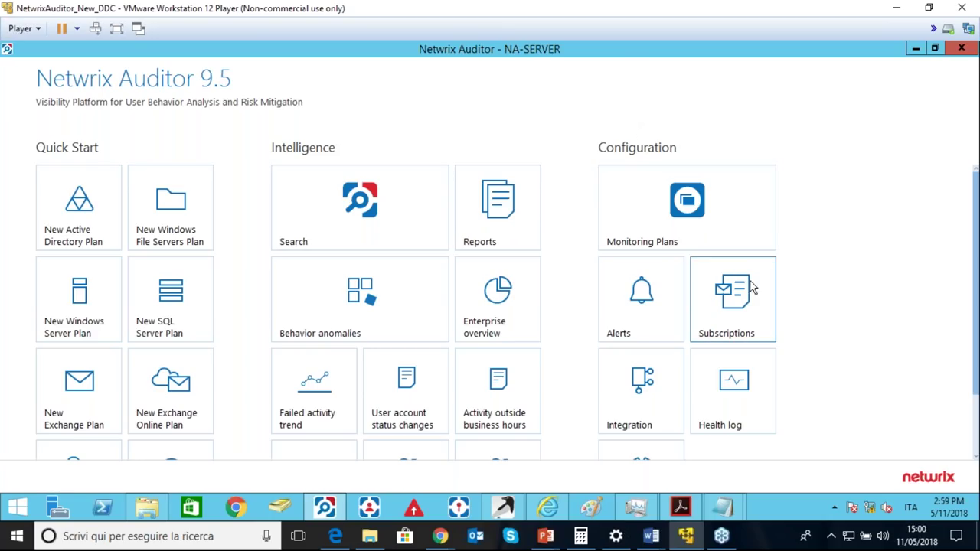
Switch back to the Data Discovery and Classification console in Internet Explorer and open Taxonomies.
click(549, 509)
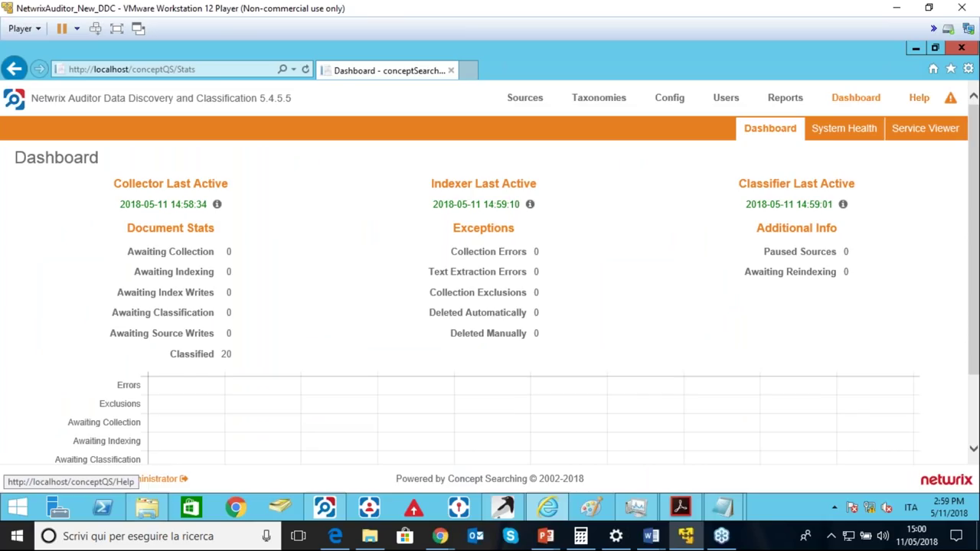
click(601, 99)
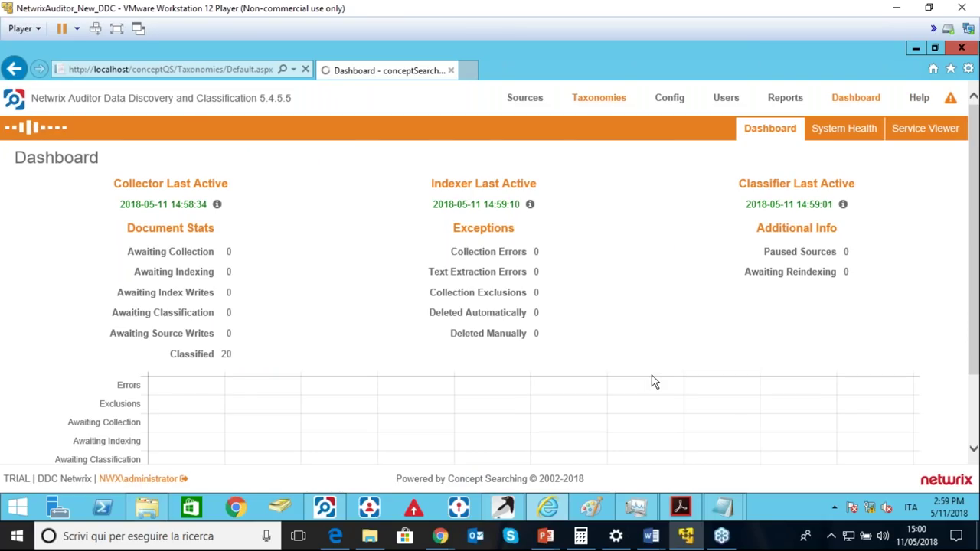